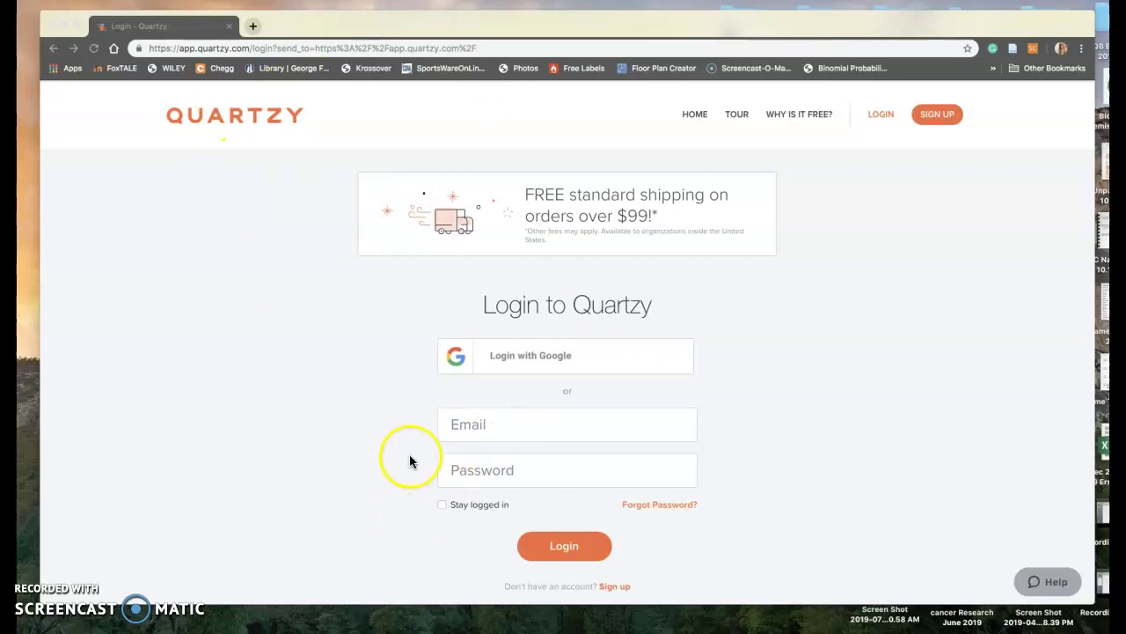
# - Log in to Quartzy with the Chemistry stockroom account's email and password
pyautogui.click(473, 429)
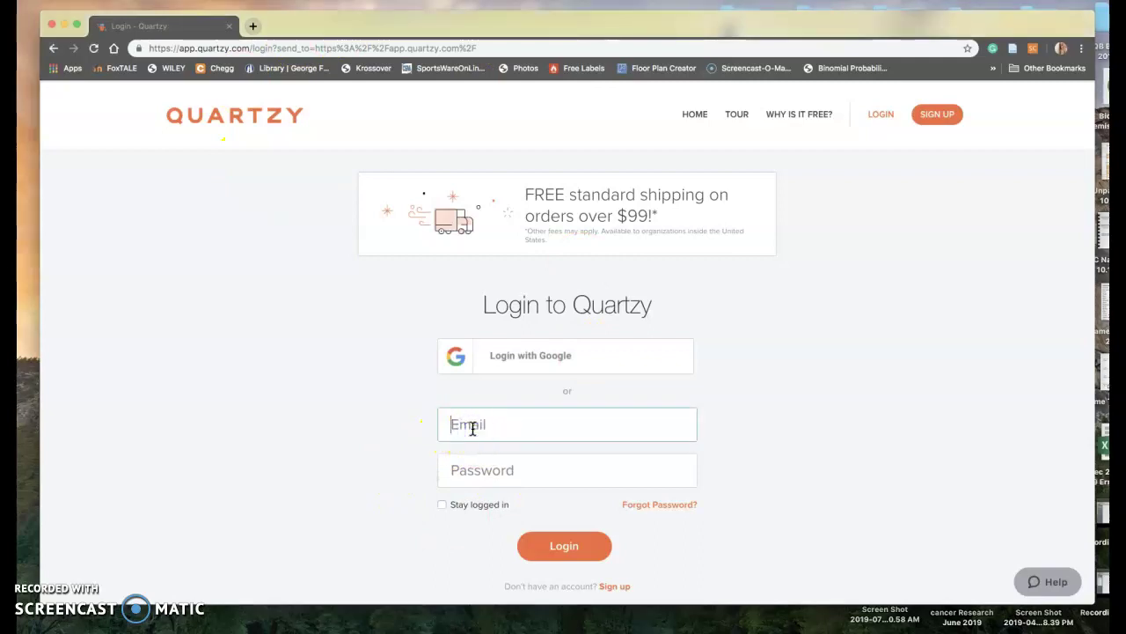
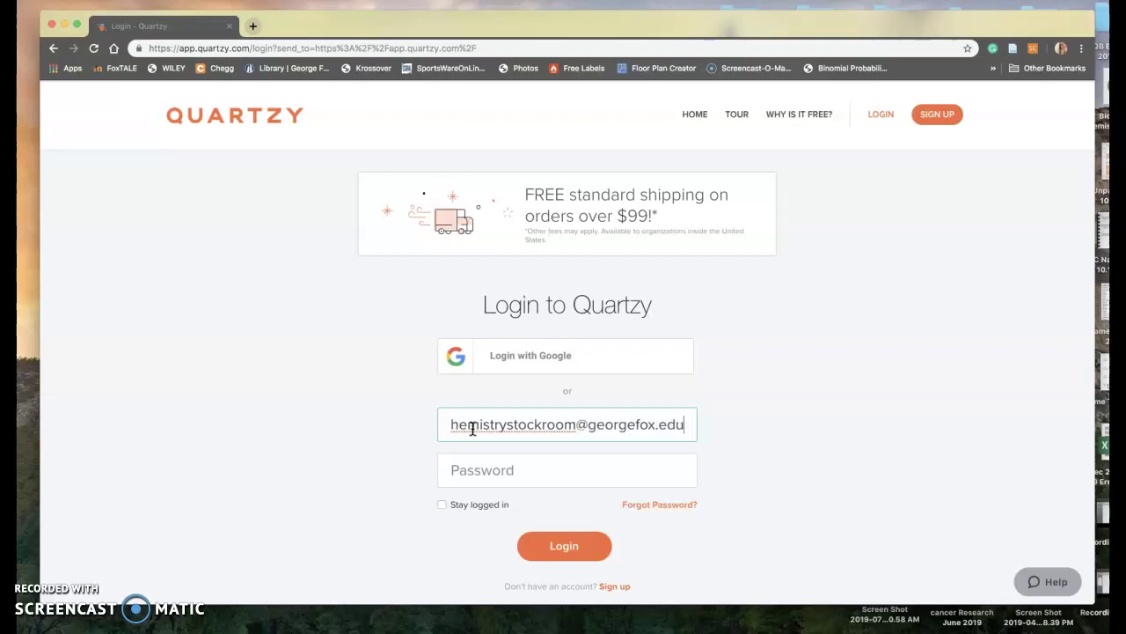
pyautogui.press('Tab')
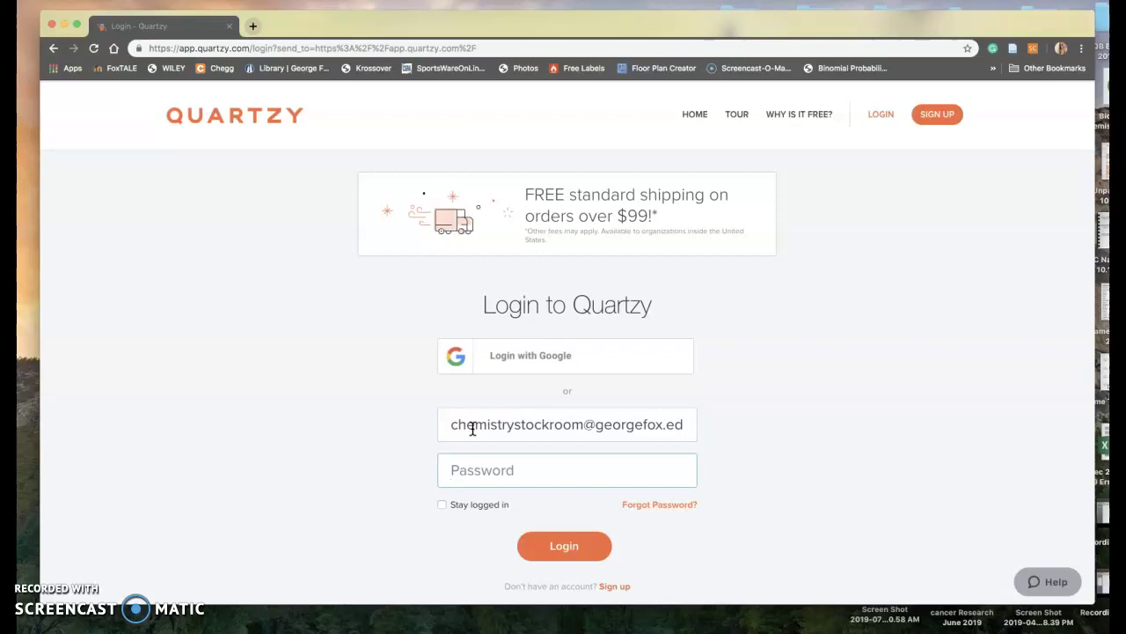
pyautogui.write('•••••••')
pyautogui.press('Return')
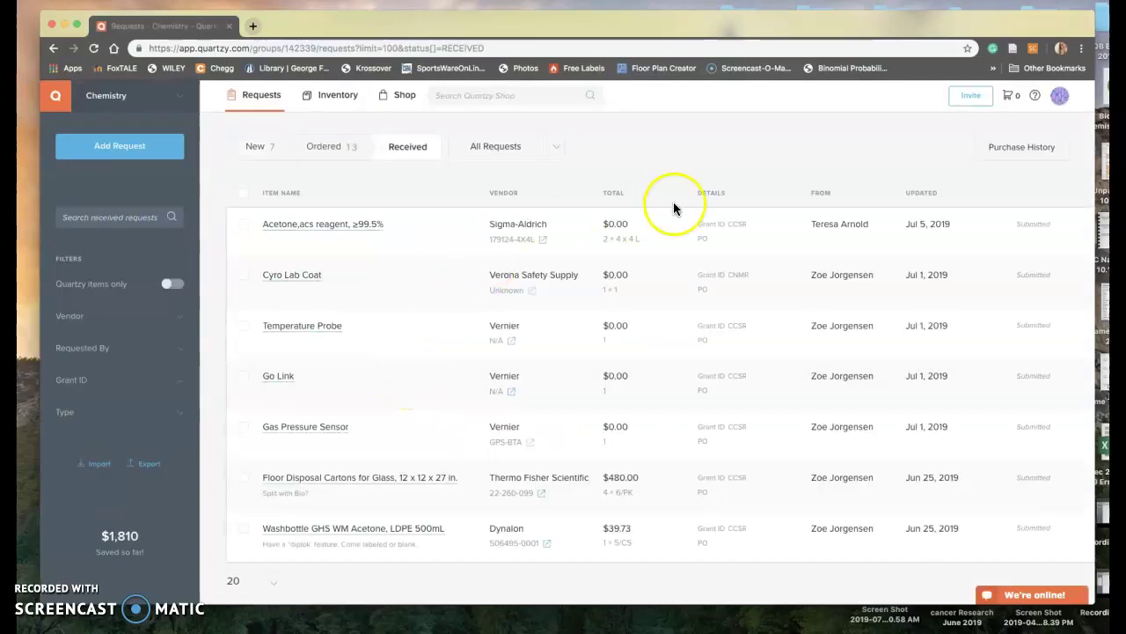
pyautogui.click(1062, 100)
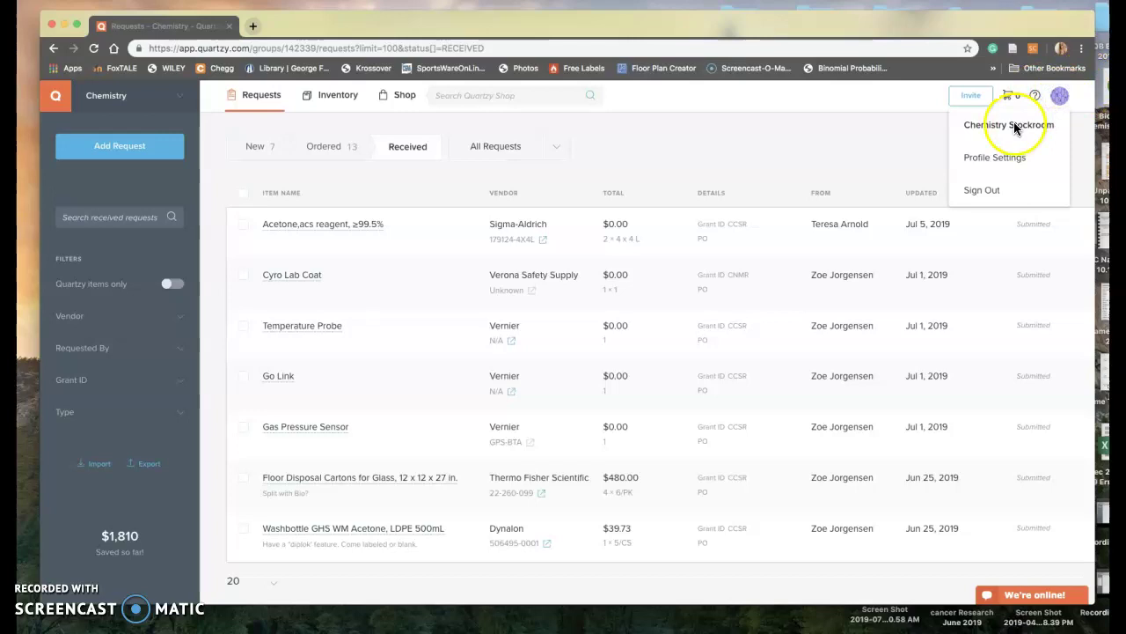
pyautogui.click(661, 162)
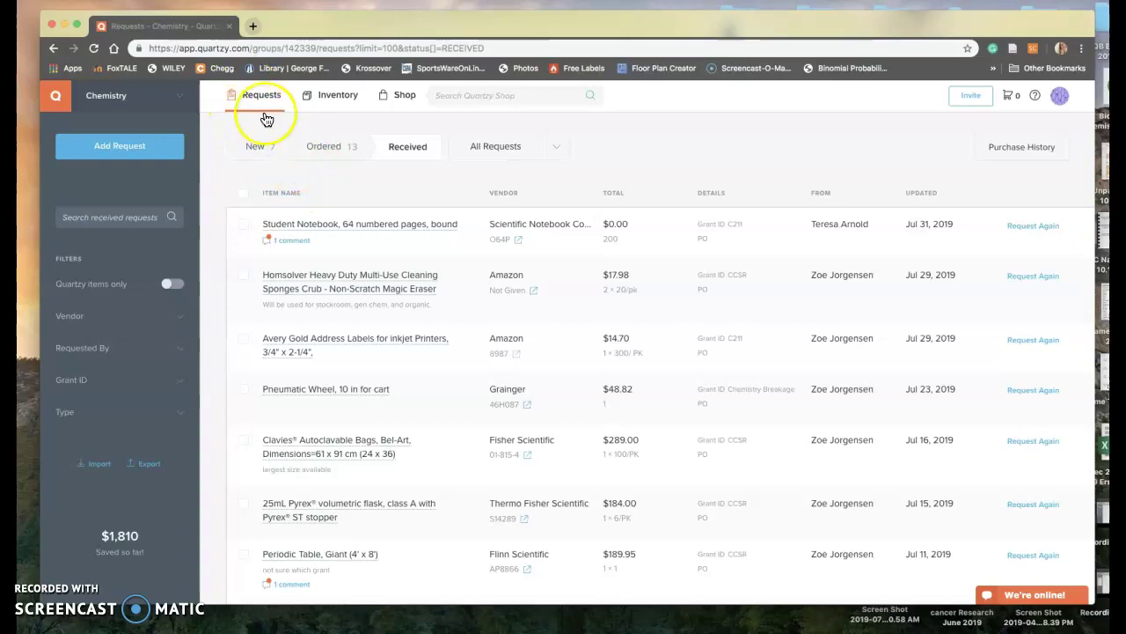
# - Browse the New, Ordered and Received request lists, then switch to the Chemistry Inventory page
pyautogui.click(260, 148)
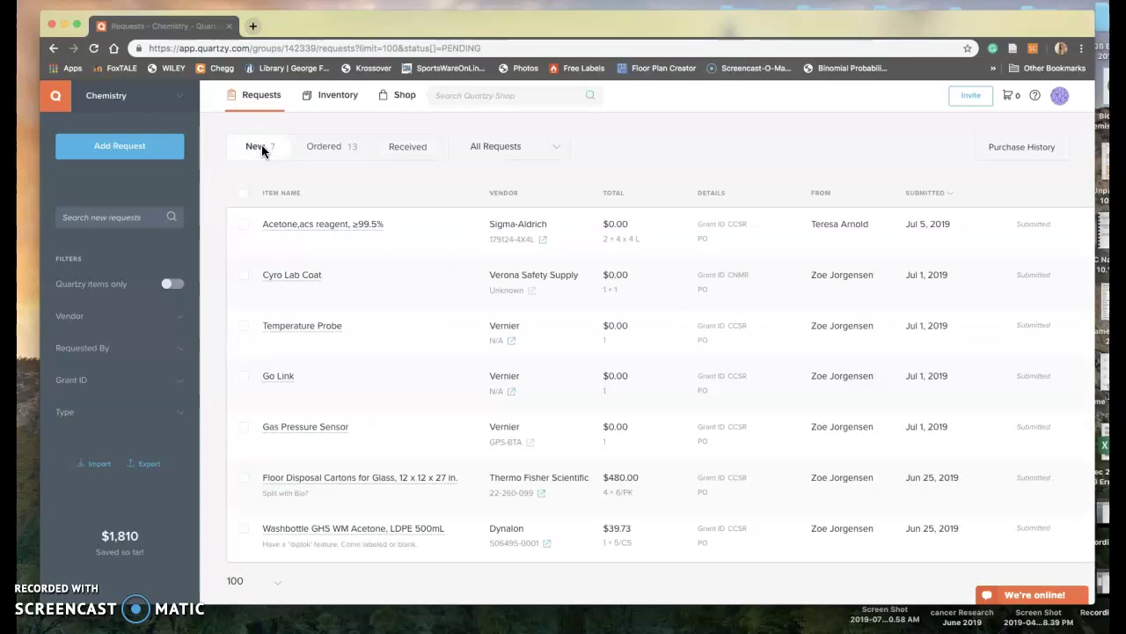
pyautogui.click(332, 148)
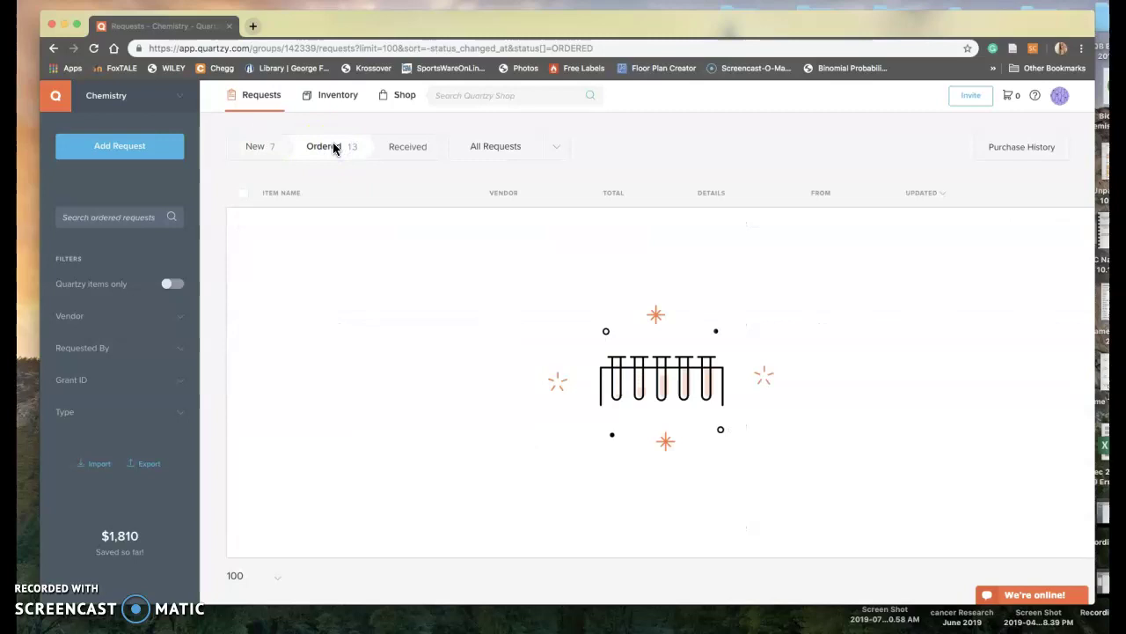
pyautogui.click(382, 148)
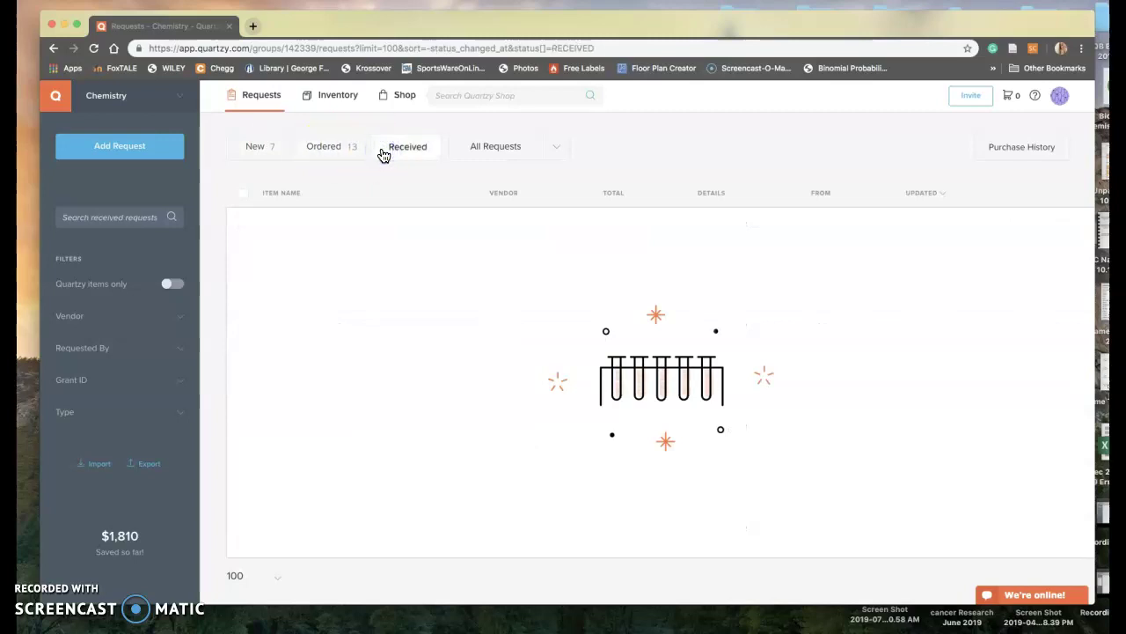
pyautogui.click(413, 148)
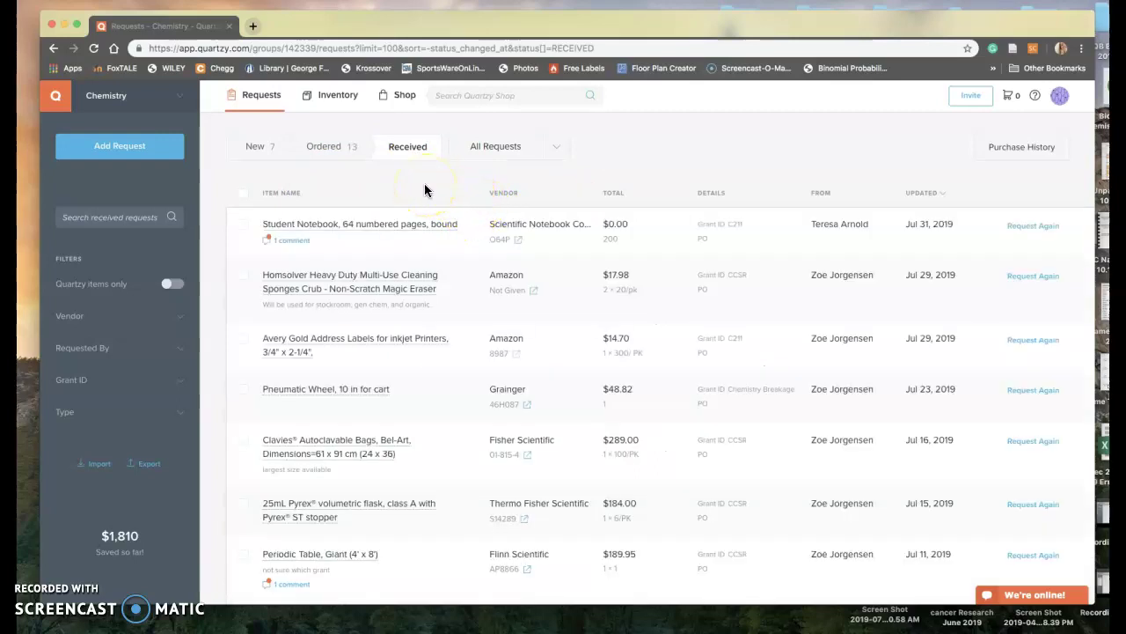
pyautogui.click(318, 101)
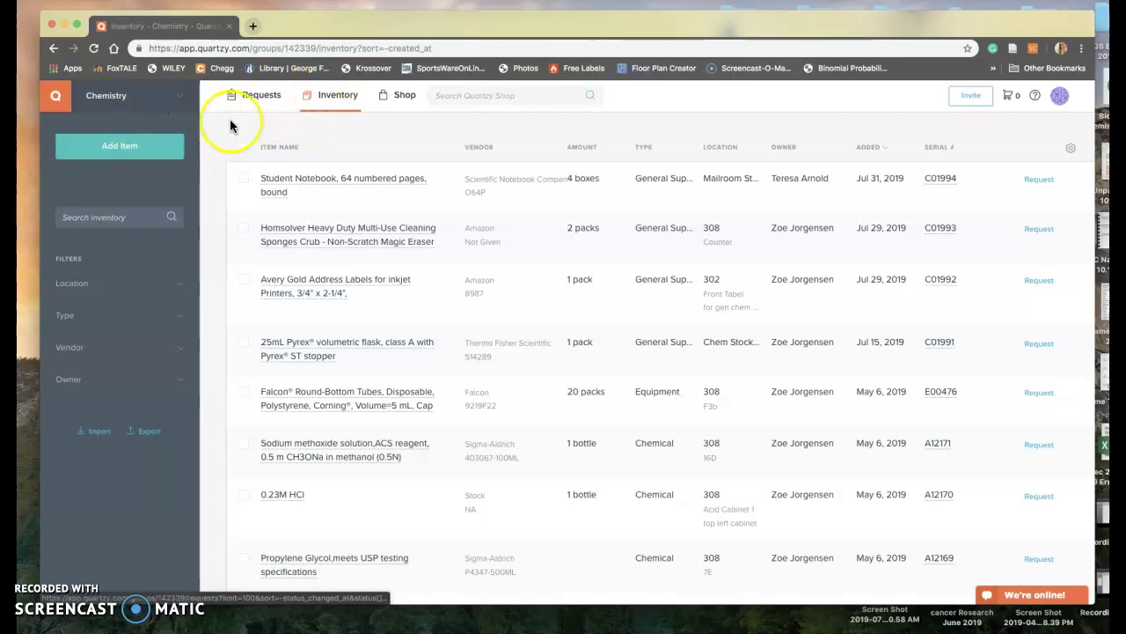
pyautogui.click(167, 108)
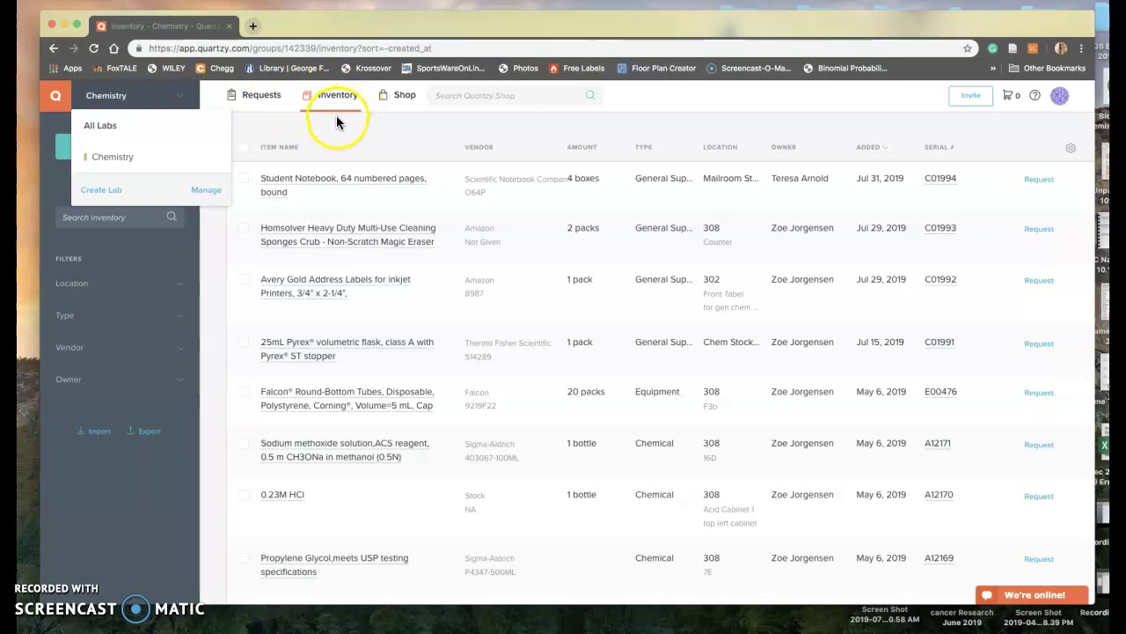
pyautogui.click(139, 161)
pyautogui.click(124, 165)
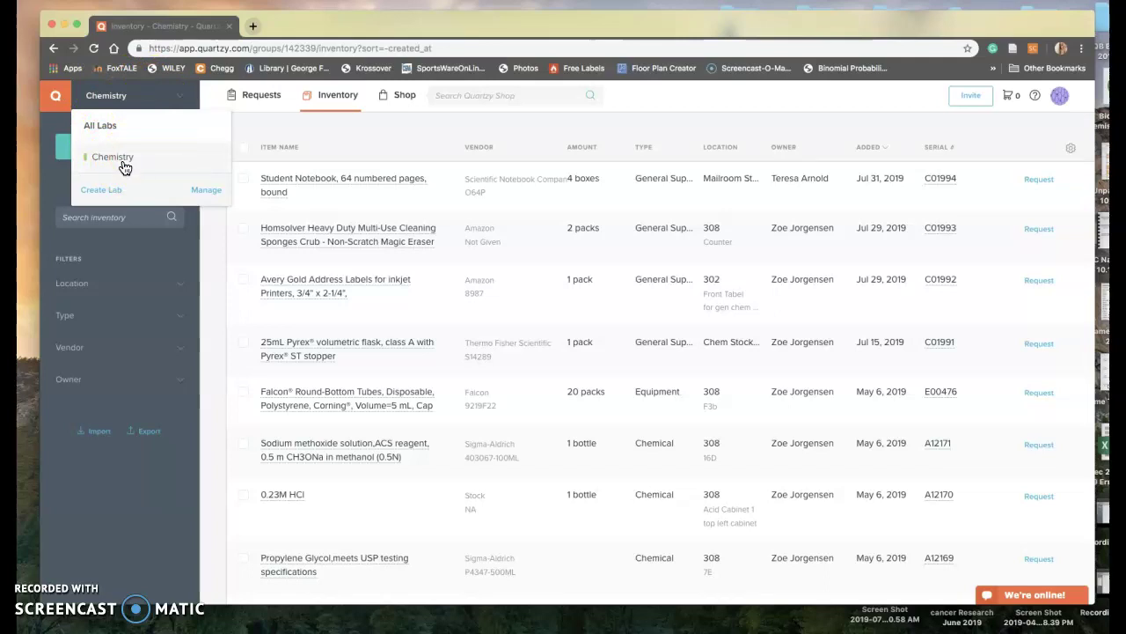
pyautogui.click(124, 166)
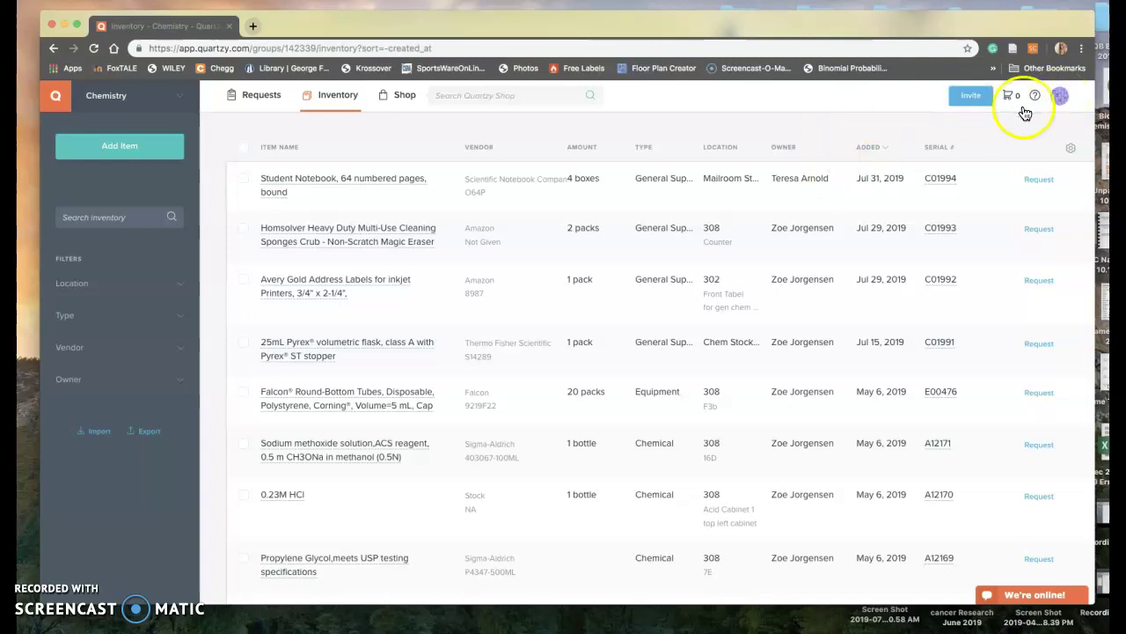
pyautogui.click(1060, 95)
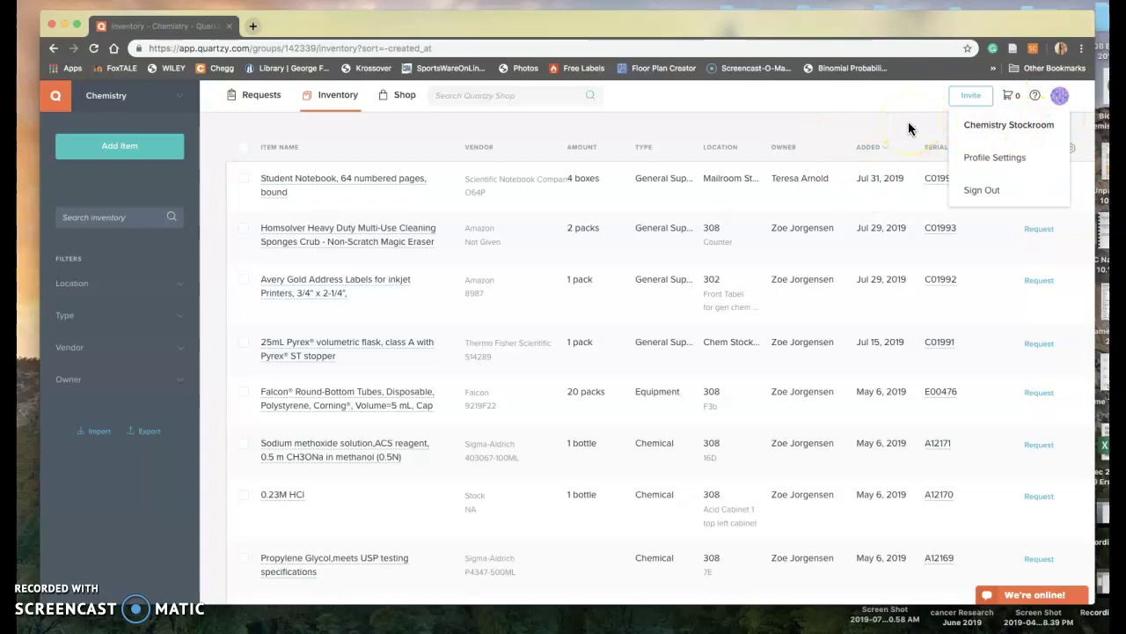
pyautogui.click(968, 124)
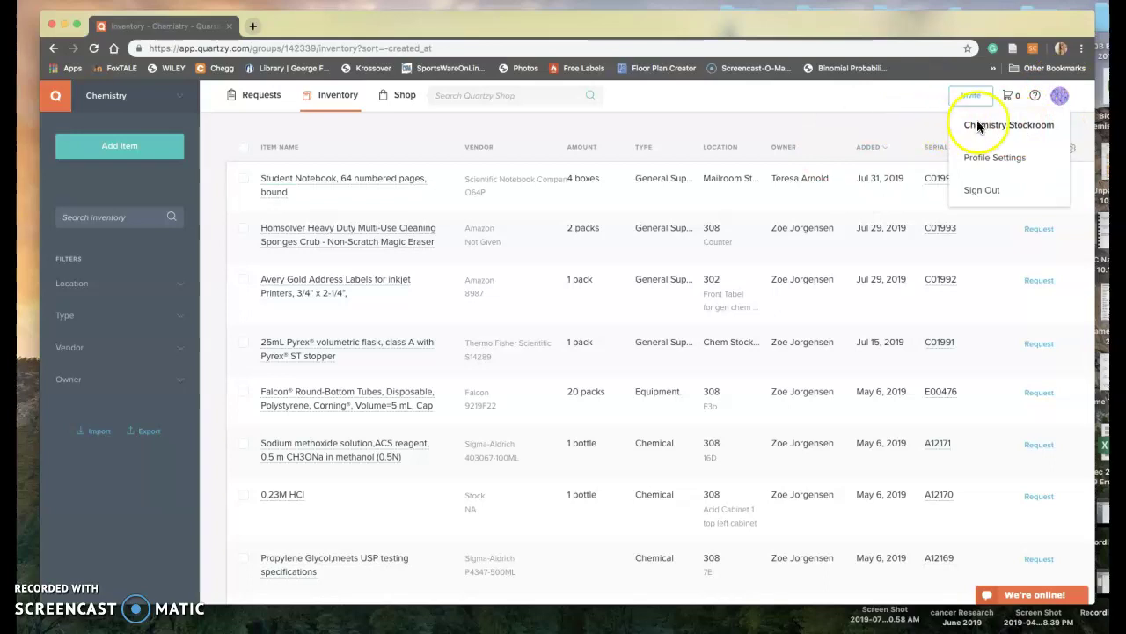
pyautogui.click(871, 128)
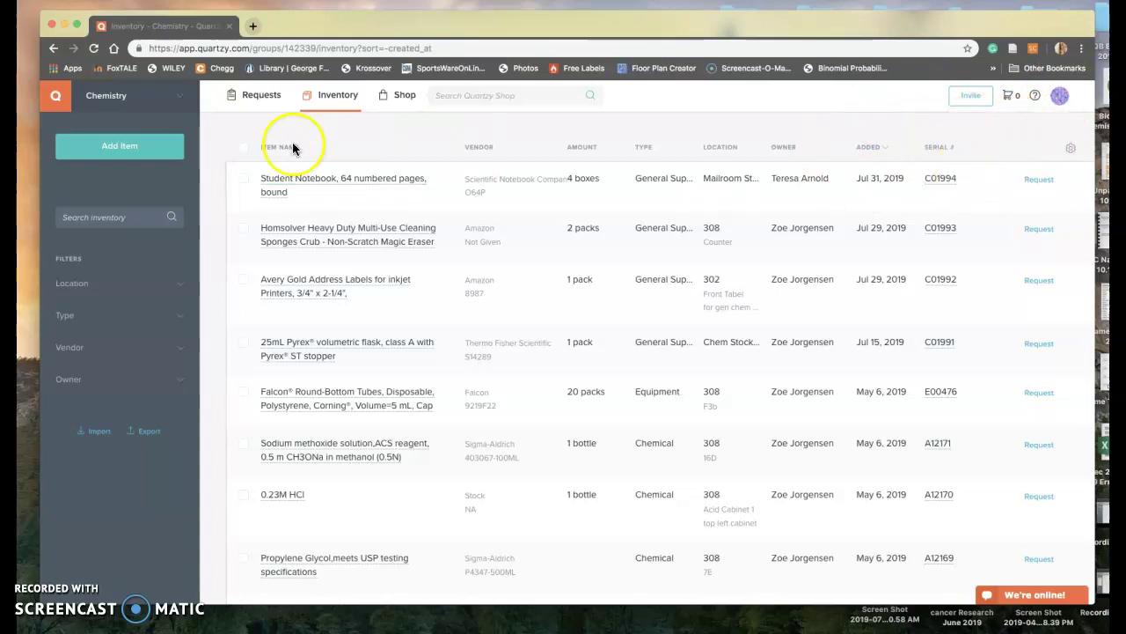
pyautogui.click(97, 236)
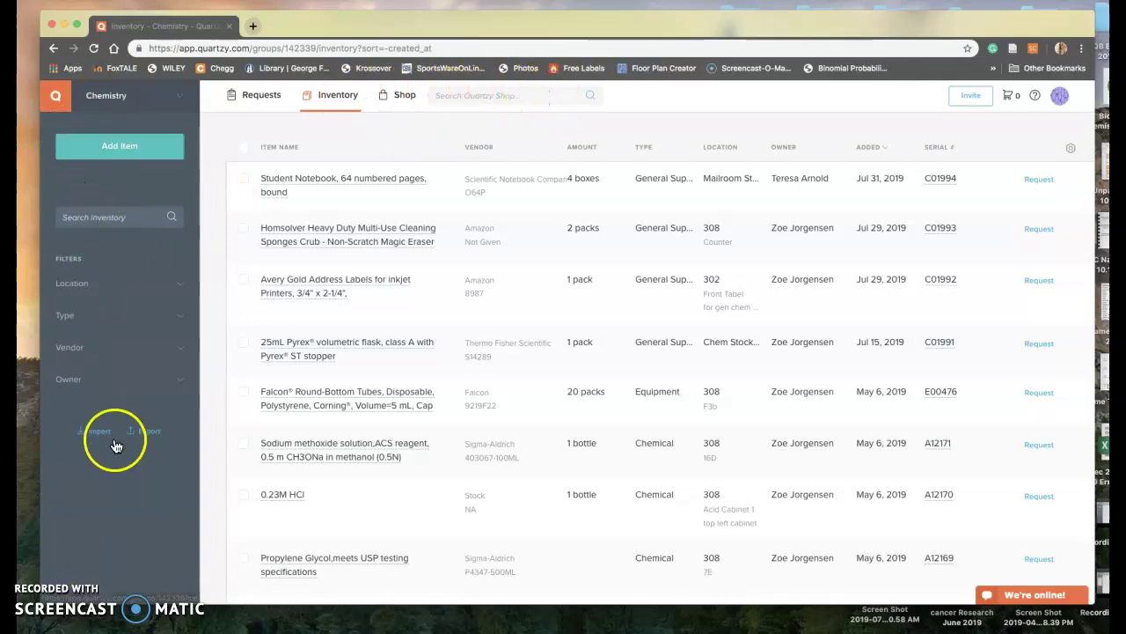
# - Search the Chemistry inventory for 'Hcl' to list HCl solutions and hydrochlorides
pyautogui.click(121, 217)
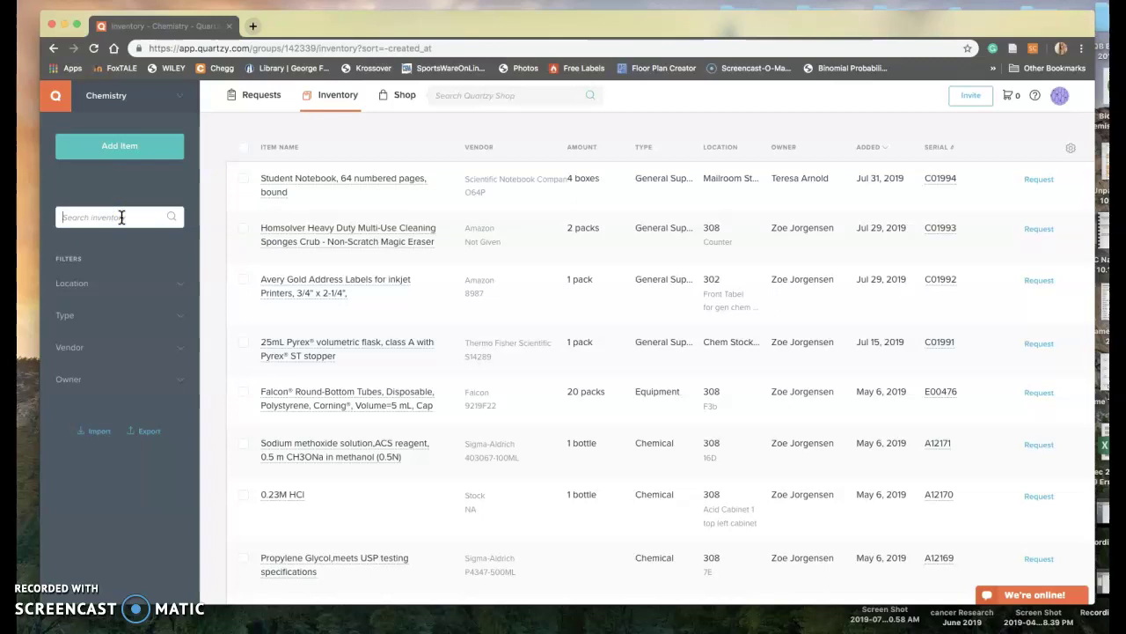
pyautogui.write('Hcl')
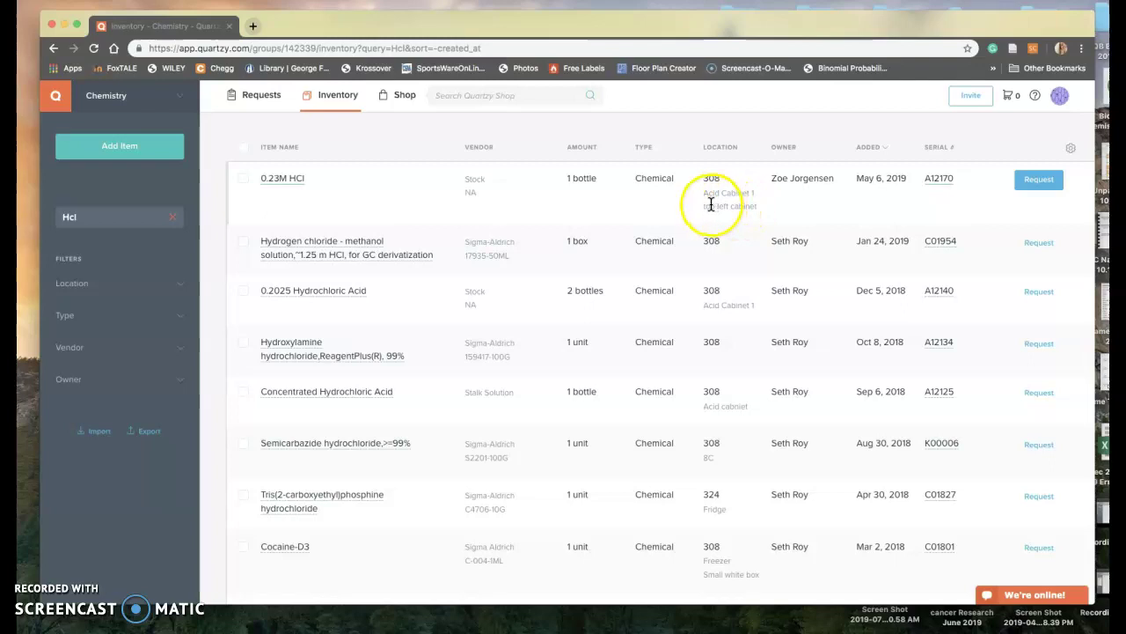
pyautogui.scroll(-3, 491, 269)
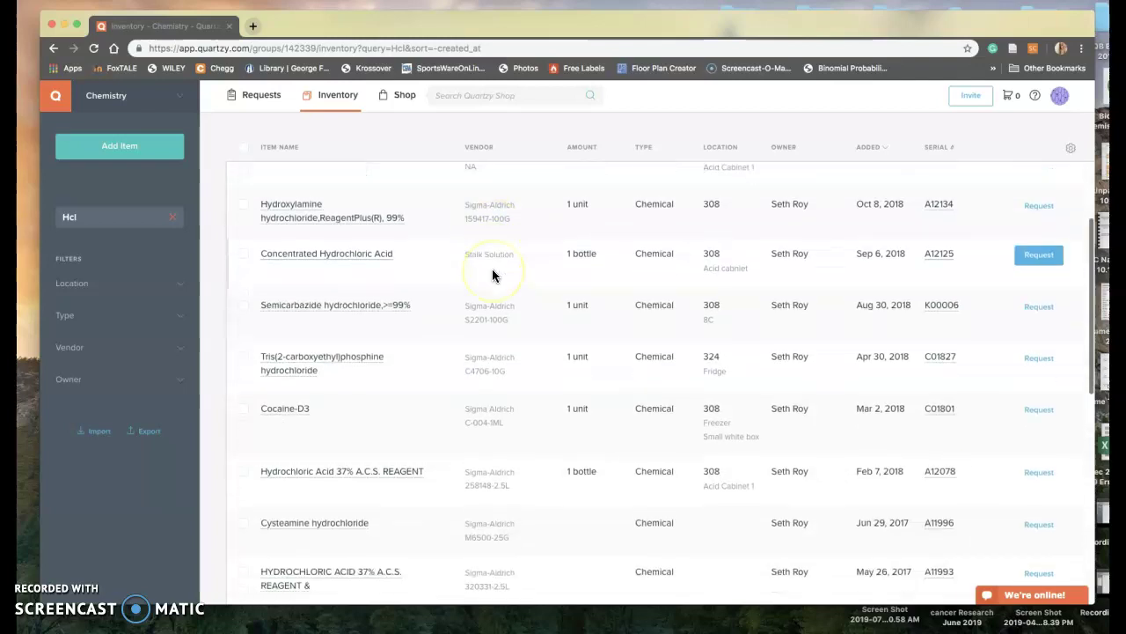
pyautogui.scroll(3, 492, 268)
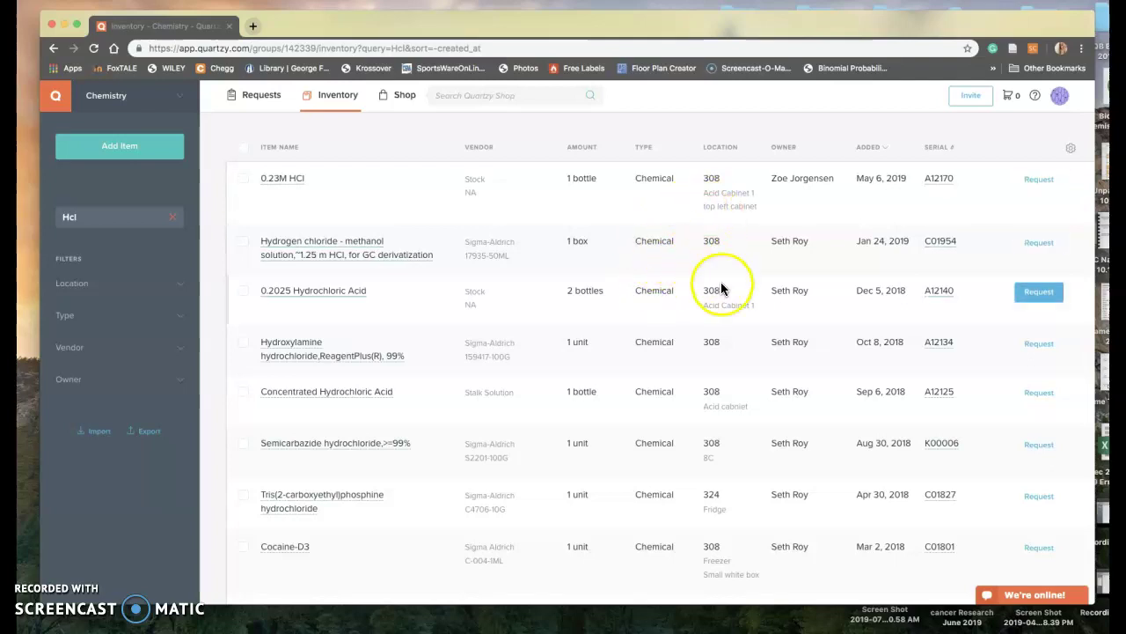
pyautogui.scroll(-2, 701, 359)
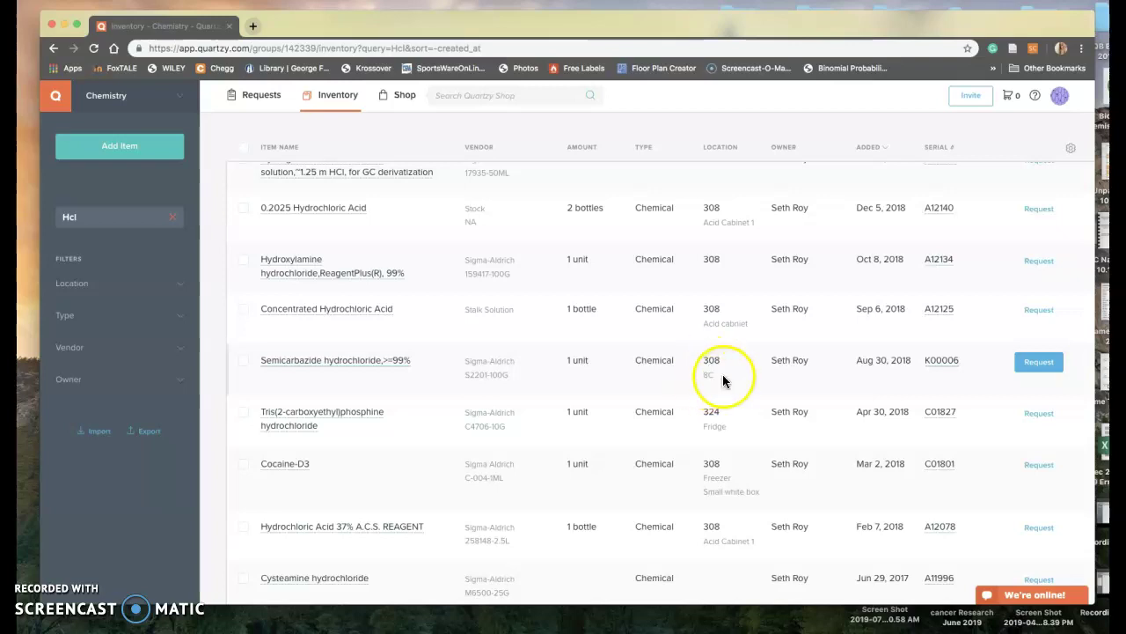
pyautogui.scroll(2, 711, 314)
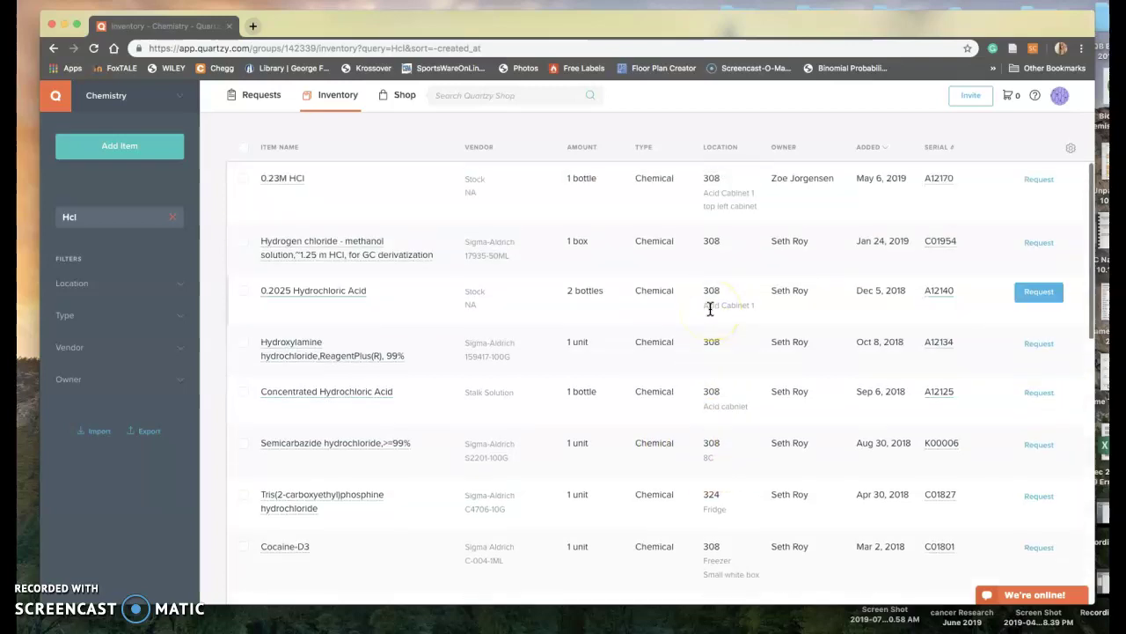
pyautogui.scroll(-3, 711, 308)
pyautogui.scroll(3, 711, 308)
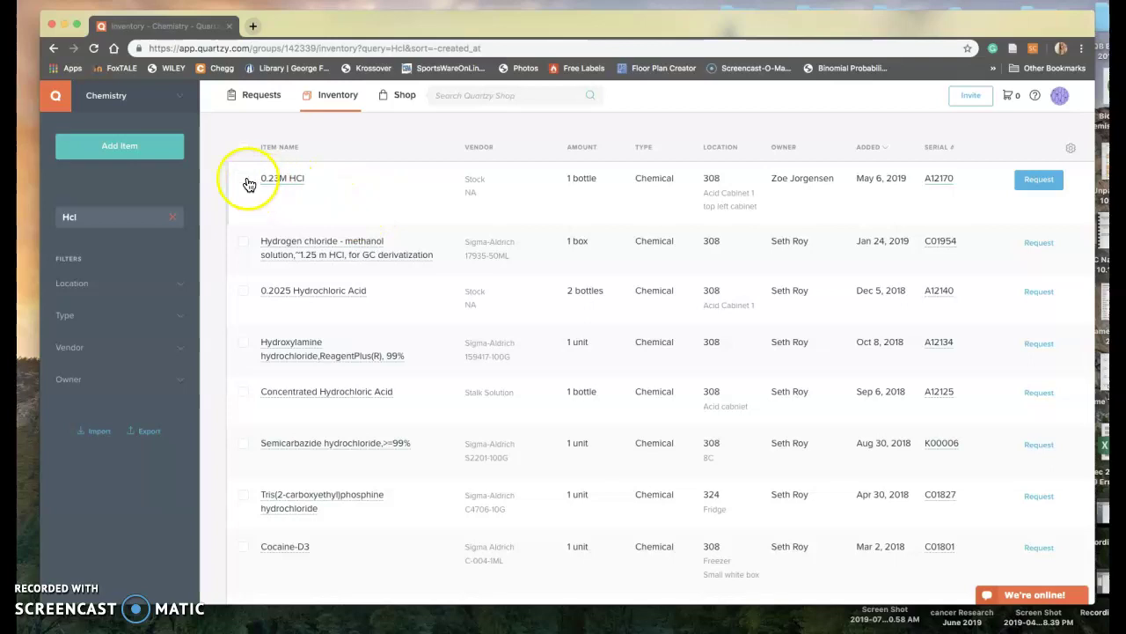
pyautogui.click(137, 217)
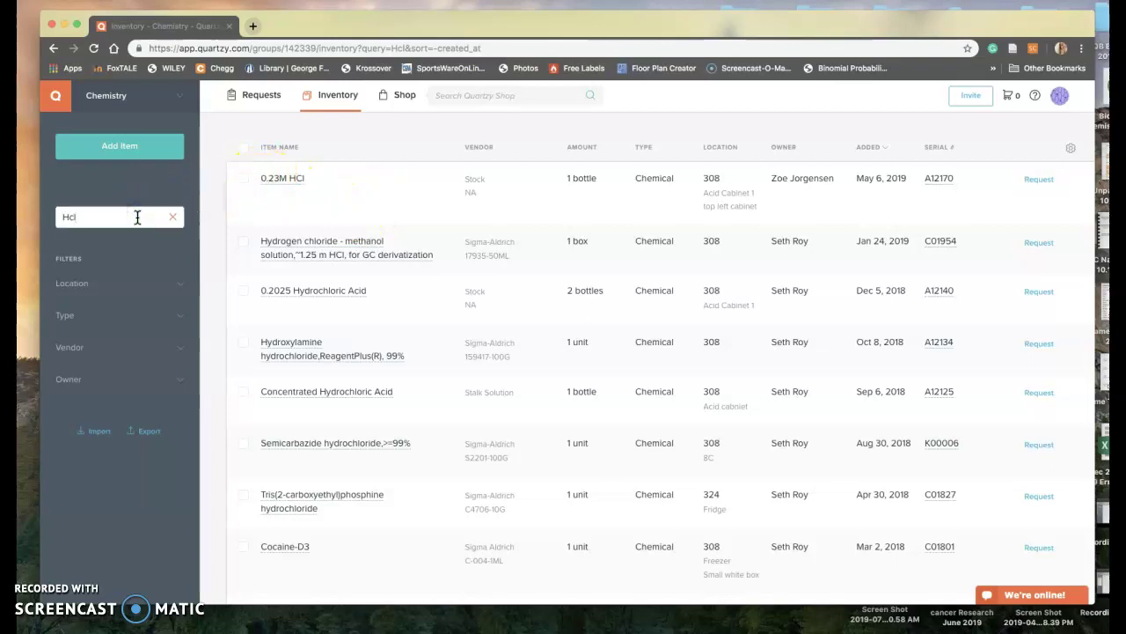